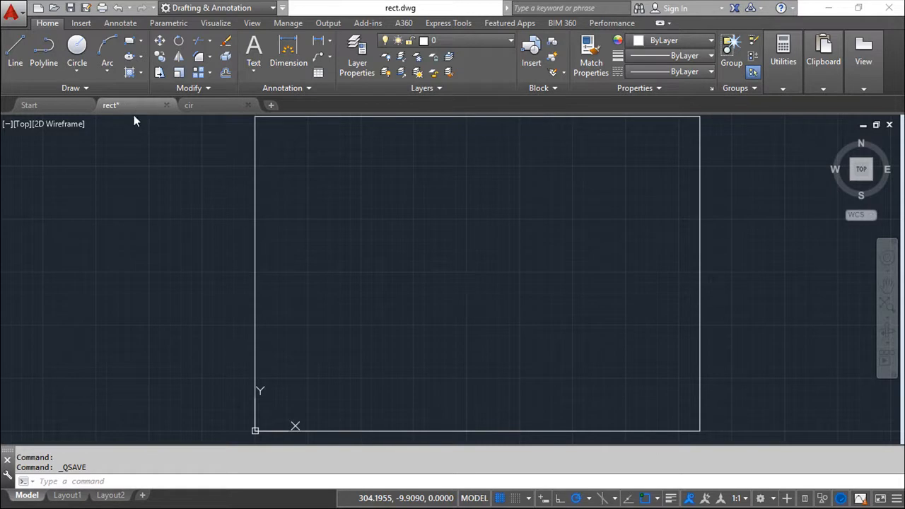
- Switch from the rect drawing to the cir drawing
scroll(426, 307, "down", 2)
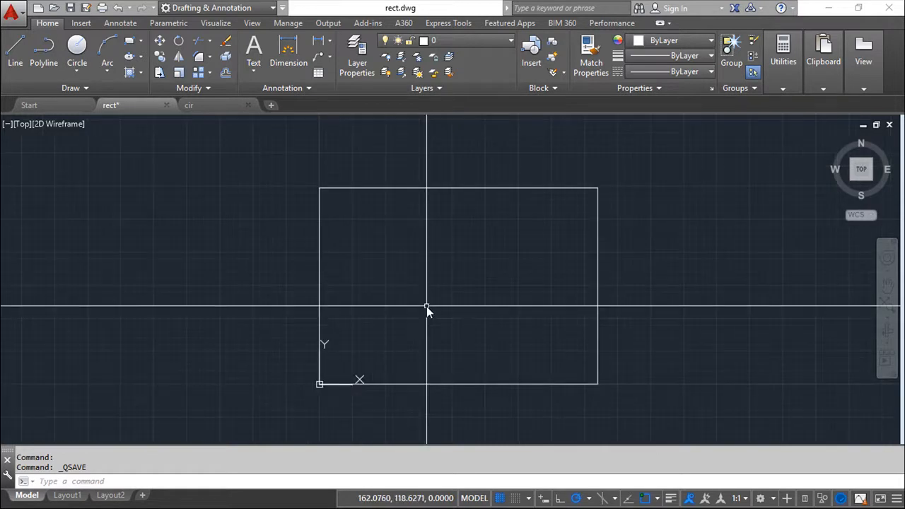
scroll(426, 307, "up", 2)
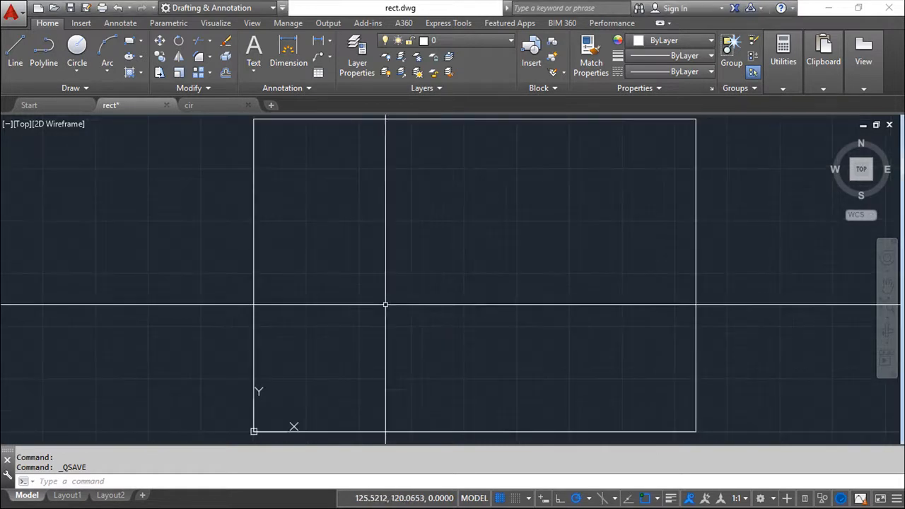
left_click(214, 104)
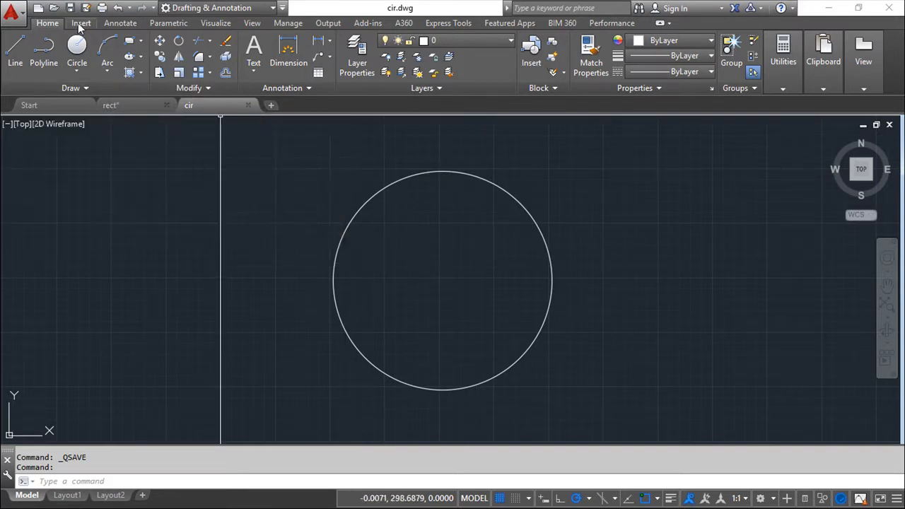
left_click(81, 23)
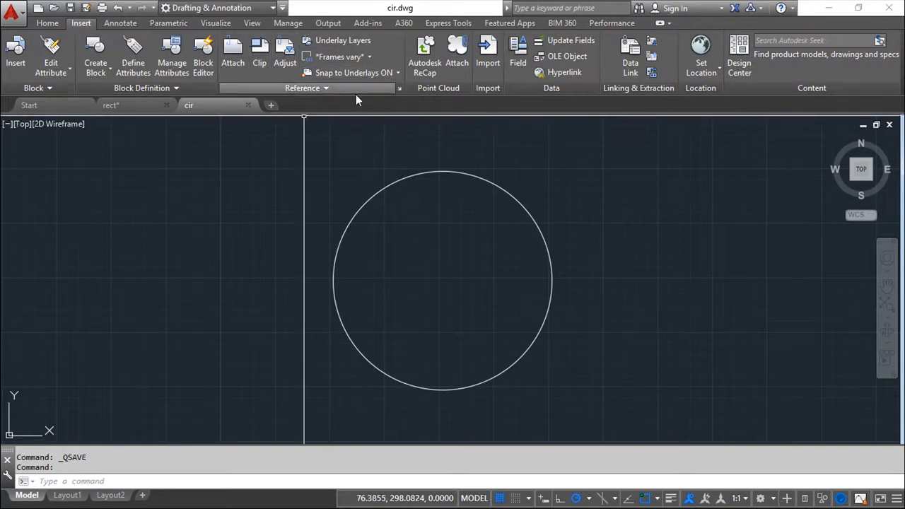
left_click(399, 90)
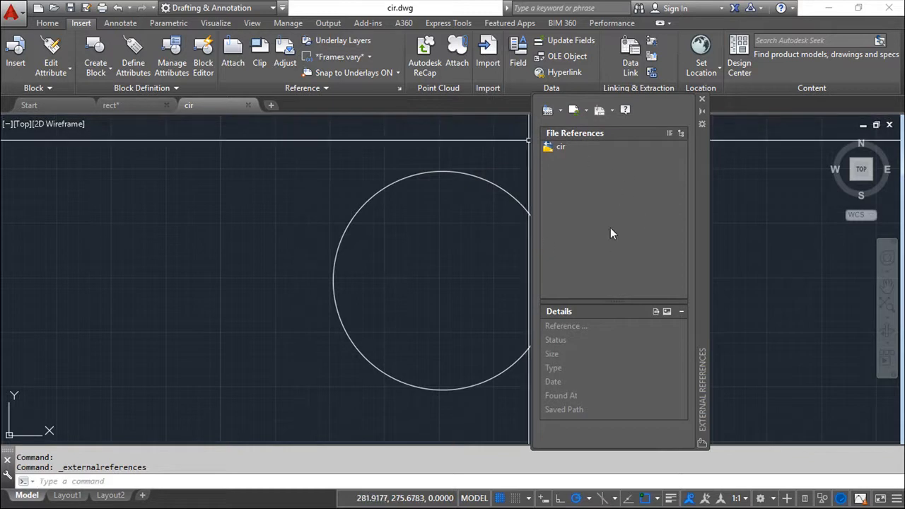
left_click(702, 99)
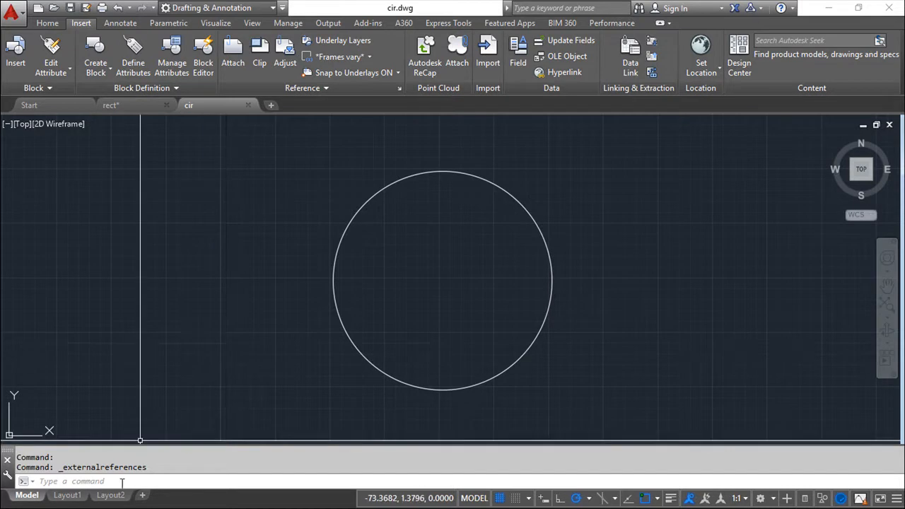
- Open the External References manager and choose the rect drawing on the desktop as the DWG to attach
left_click(181, 483)
type("XR")
key("Return")
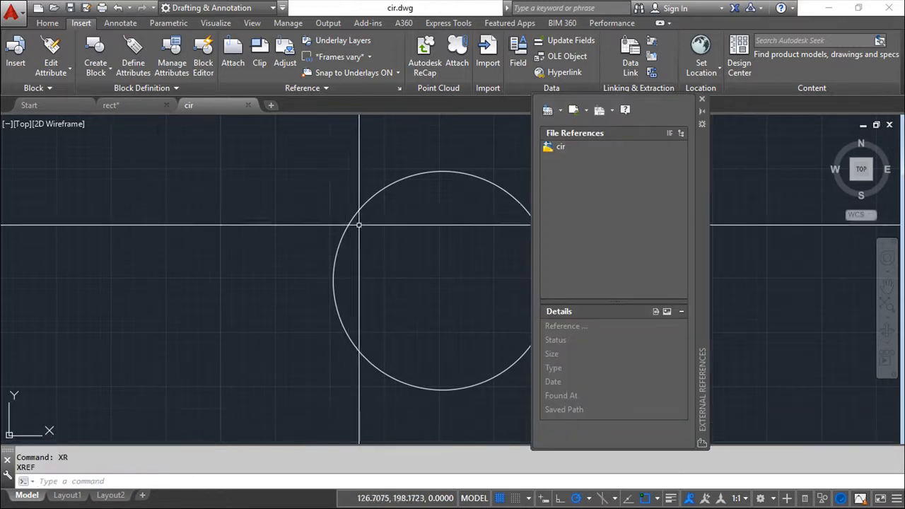
left_click(560, 111)
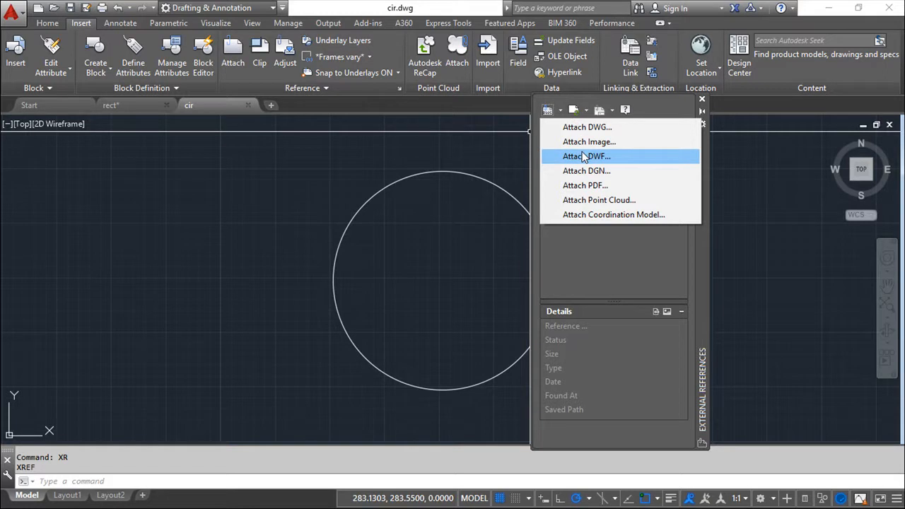
left_click(585, 127)
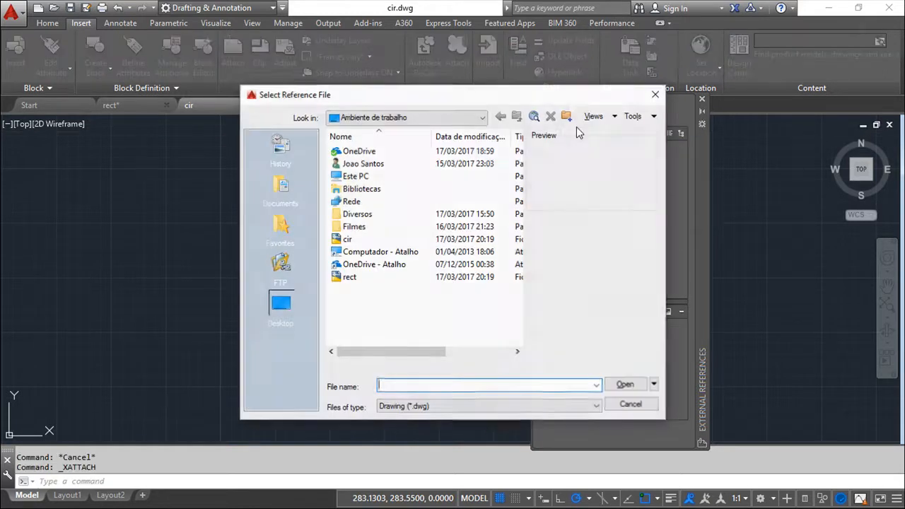
left_click(349, 278)
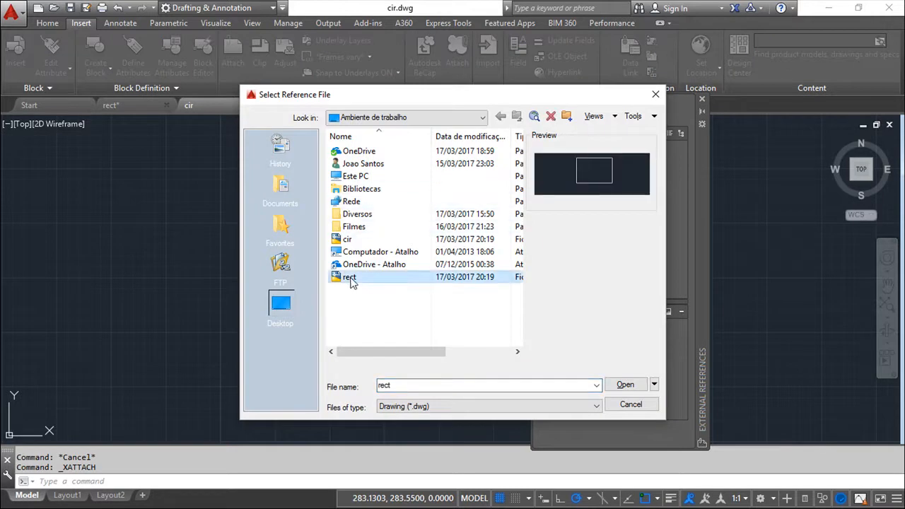
left_click(627, 386)
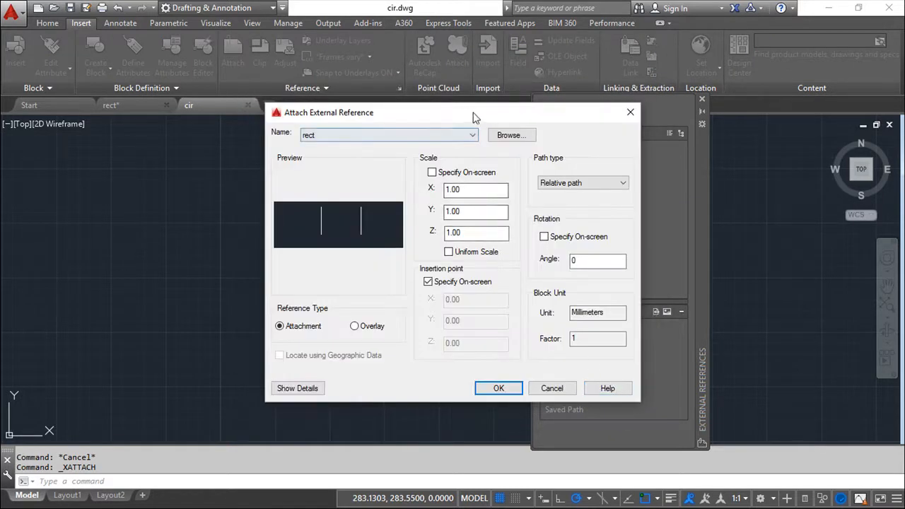
- Attach rect as an Attachment with relative path, scale 1.00 and rotation 0, inserting it near the origin so the rectangle surrounds the circle
left_click_drag(475, 117, 255, 138)
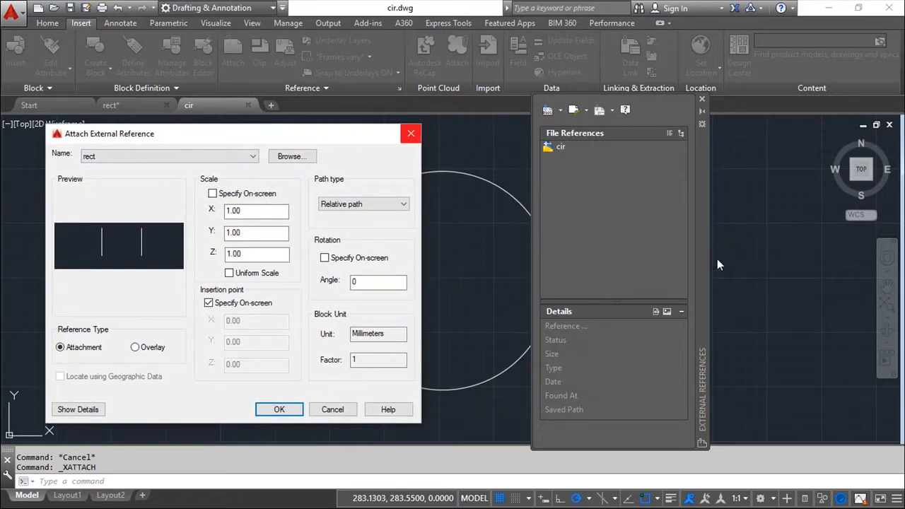
left_click_drag(272, 135, 300, 138)
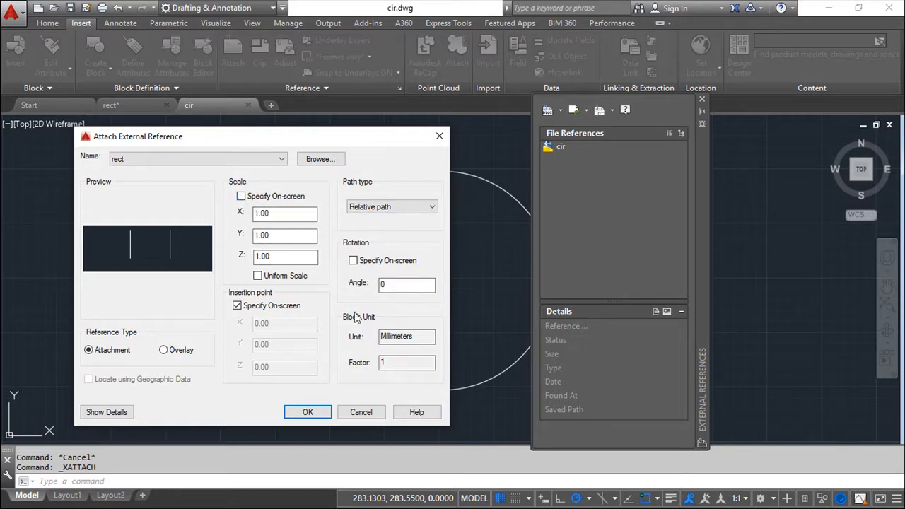
left_click(237, 306)
left_click(237, 305)
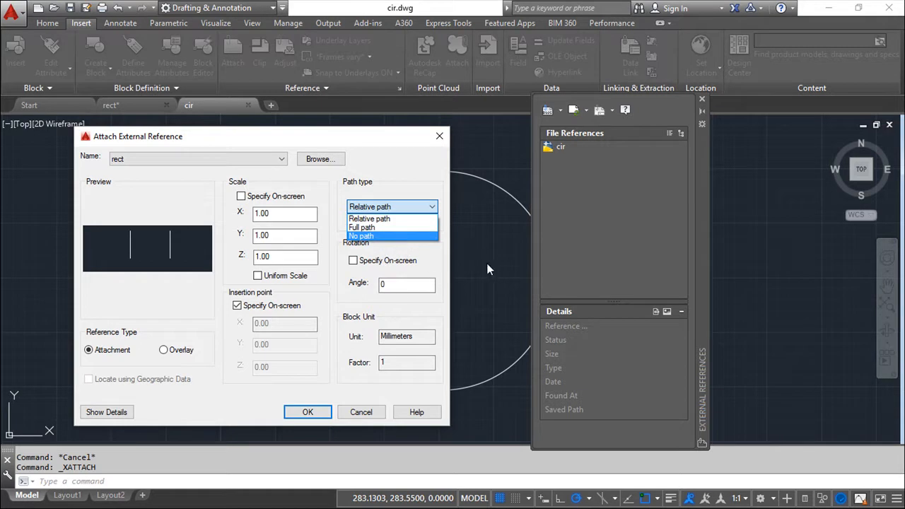
left_click(380, 269)
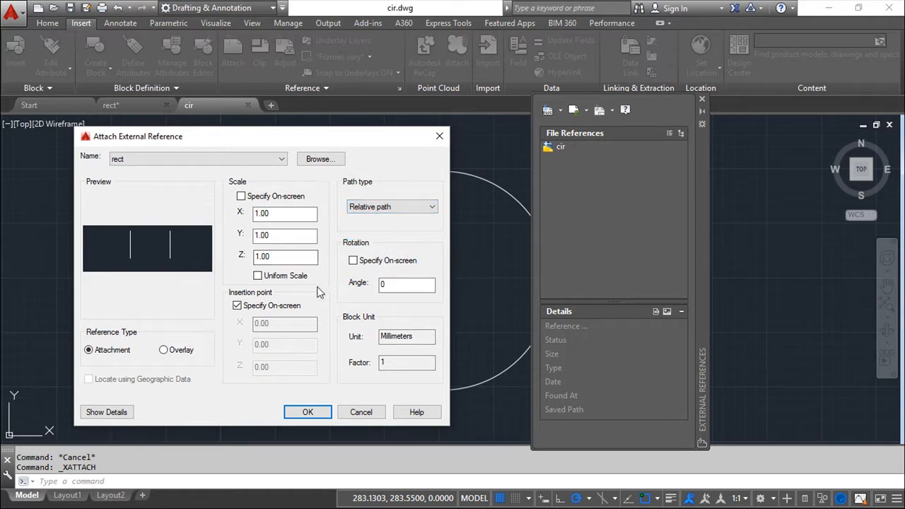
left_click(306, 414)
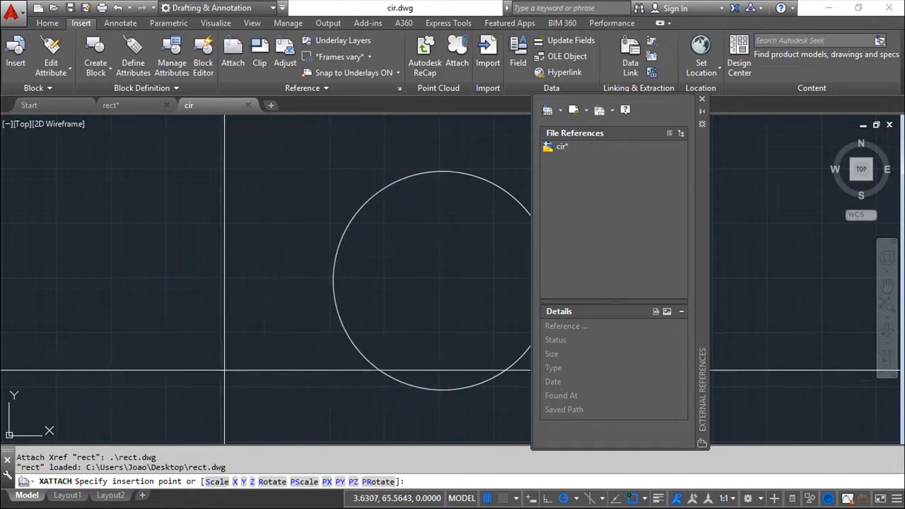
left_click(216, 408)
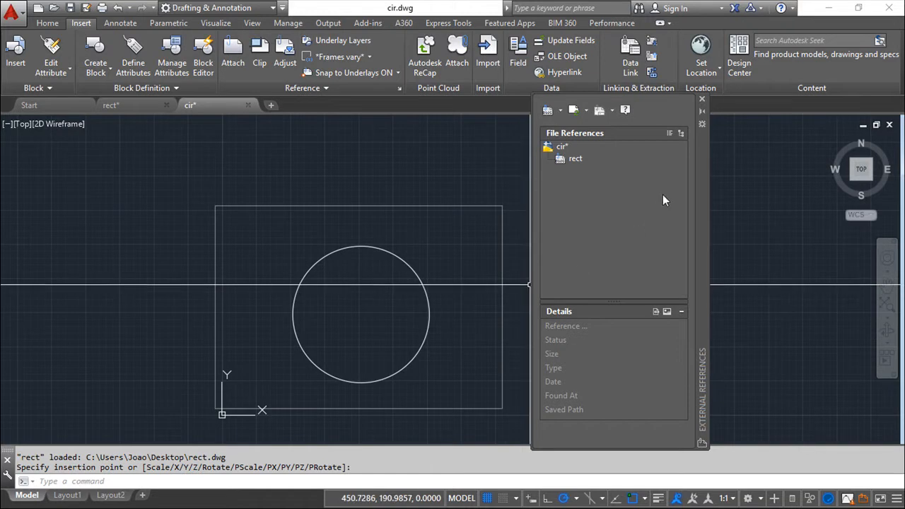
- Check the rect reference's details, close the External References palette and save the cir drawing
left_click(573, 159)
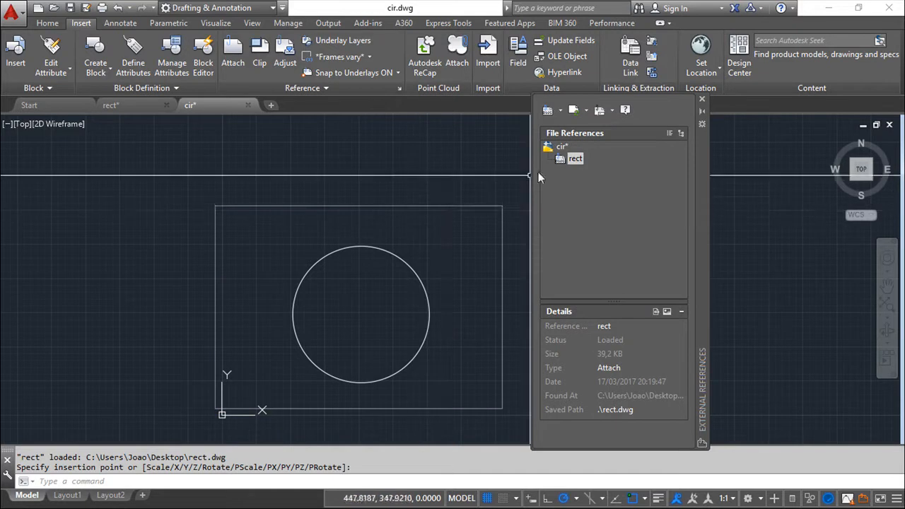
left_click(702, 99)
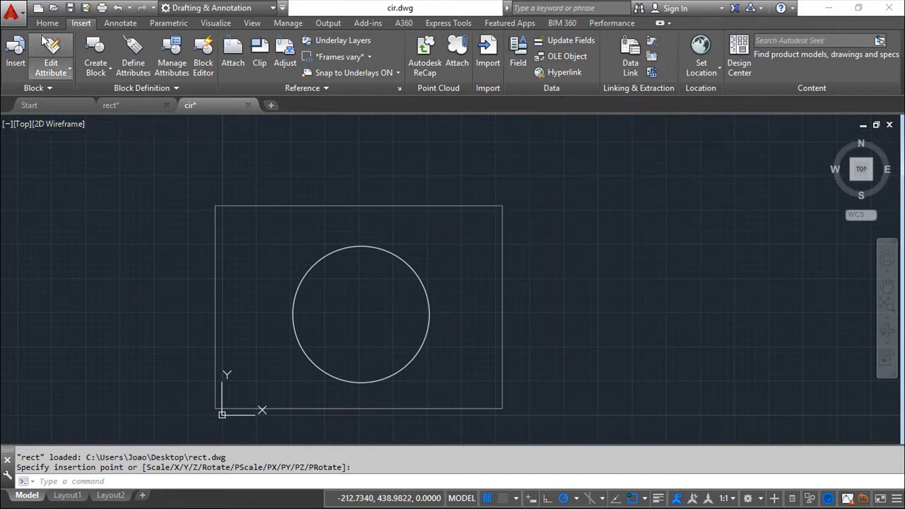
left_click(71, 7)
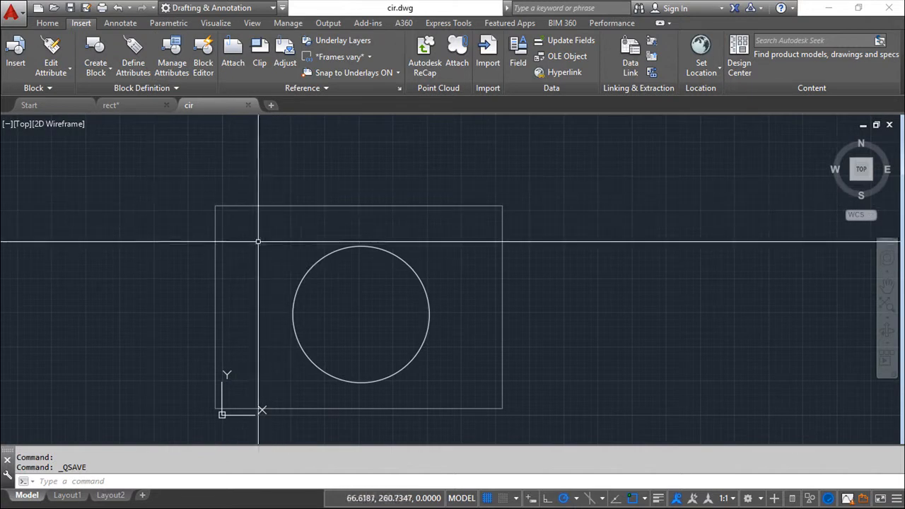
scroll(231, 247, "down", 2)
scroll(230, 247, "up", 4)
scroll(232, 246, "down", 2)
mouse_move(252, 239)
middle_mouse_down()
mouse_move(254, 229)
mouse_move(297, 210)
middle_mouse_up()
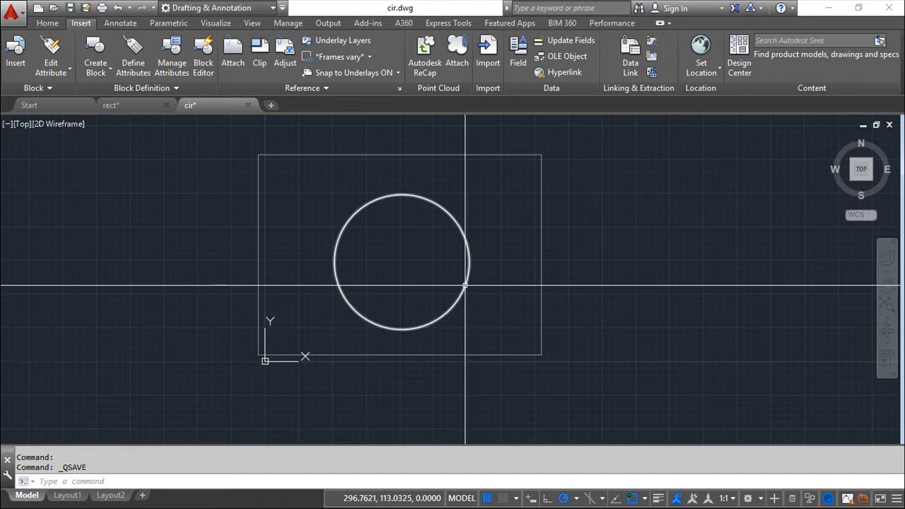
key("Escape")
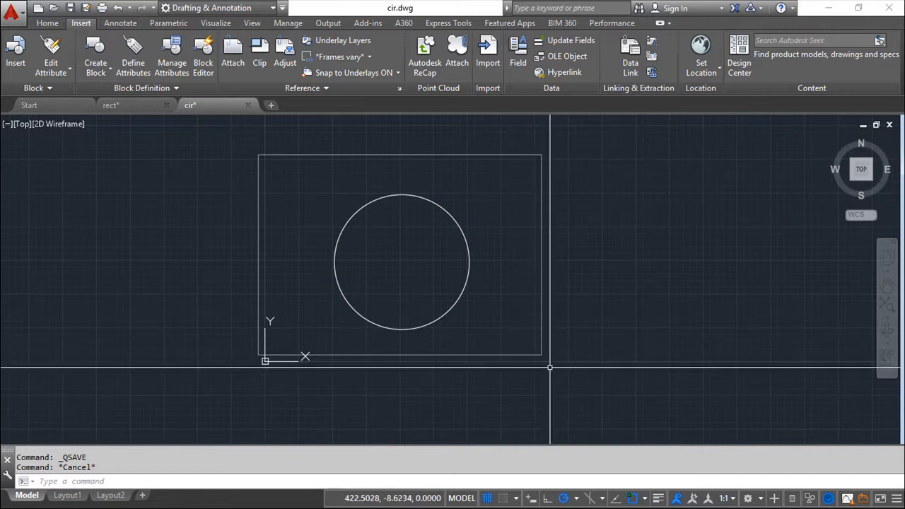
left_click(70, 8)
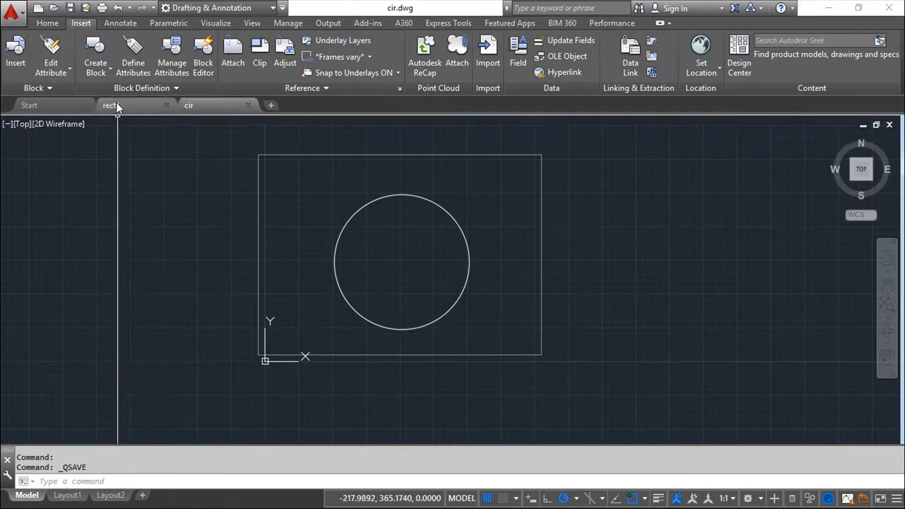
- In the rect drawing, draw a small circle inside the rectangle near its upper-left corner
left_click(116, 107)
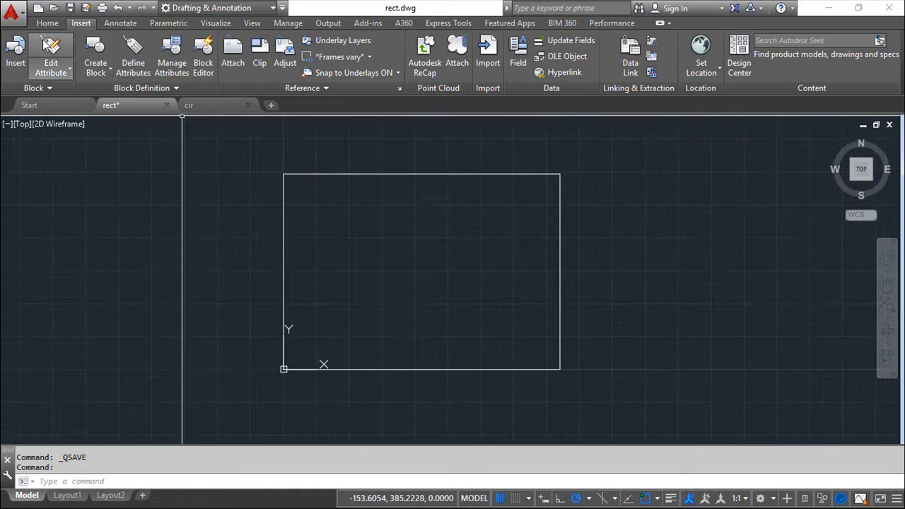
left_click(47, 22)
left_click(77, 50)
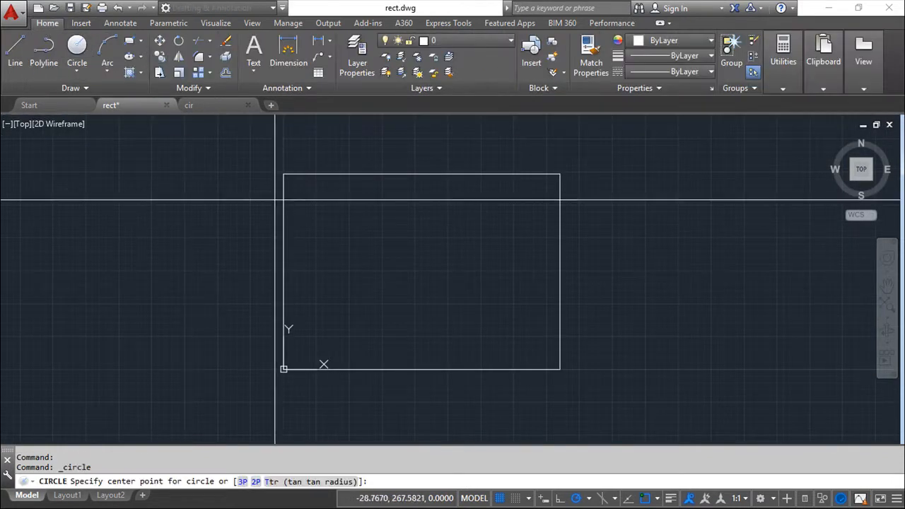
left_click(326, 216)
left_click(336, 229)
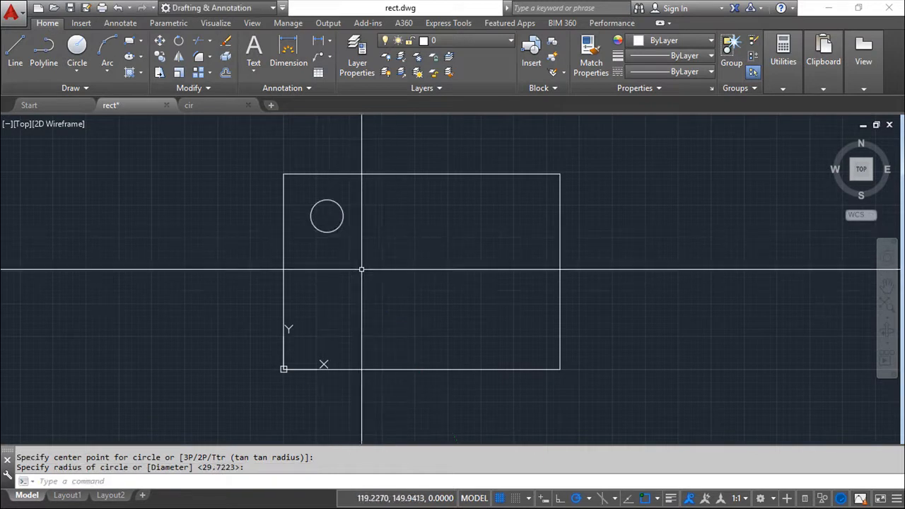
- Return to the cir drawing and try to reload all its references in the External References palette
left_click(208, 107)
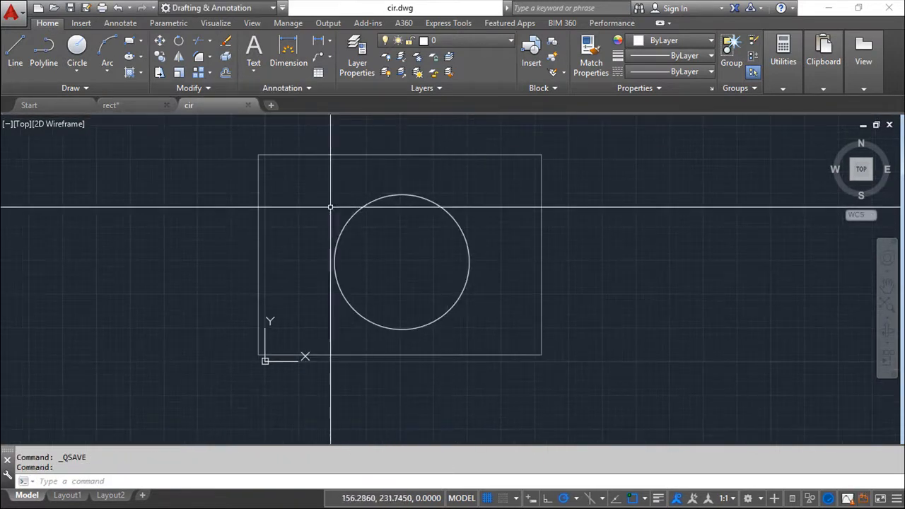
scroll(580, 222, "up", 2)
scroll(518, 230, "down", 2)
middle_click_drag(465, 222, 503, 239)
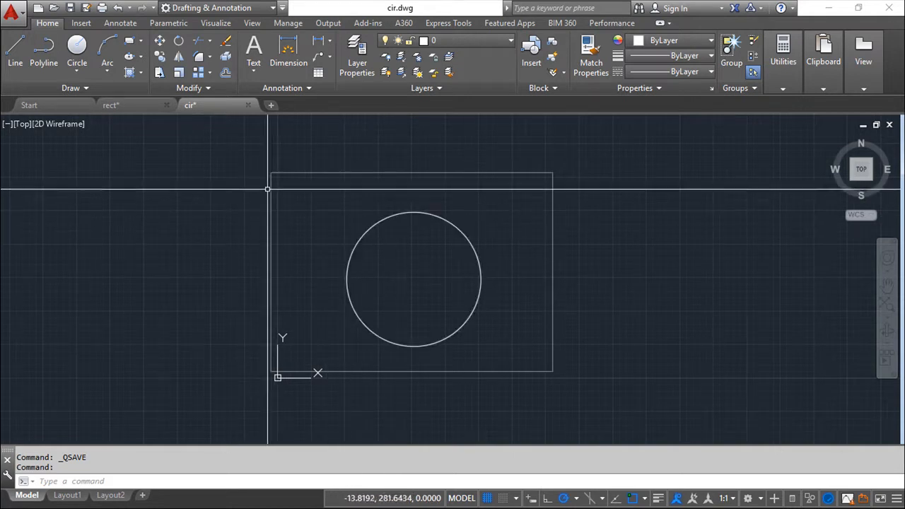
left_click(80, 24)
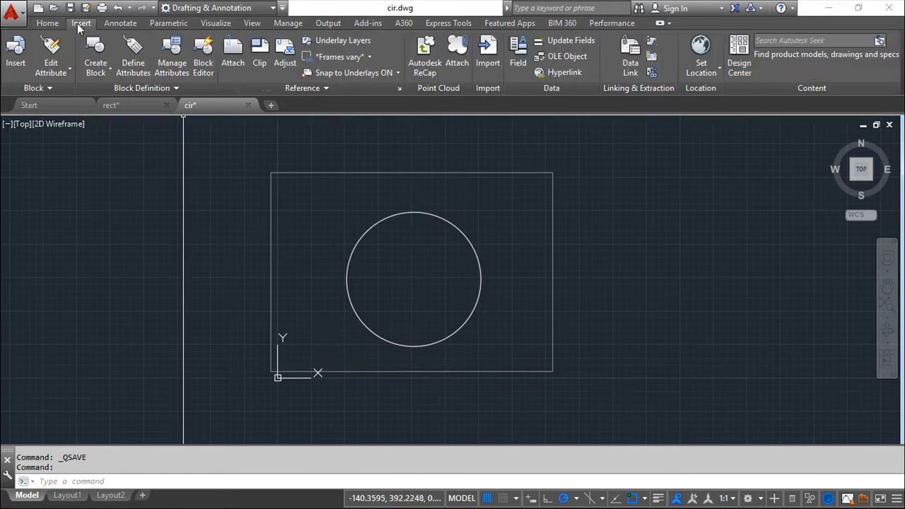
left_click(401, 89)
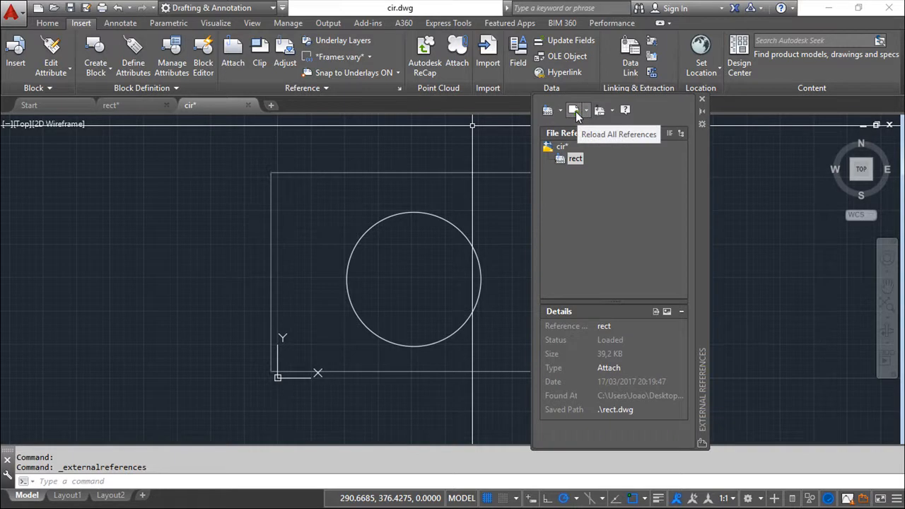
left_click(575, 111)
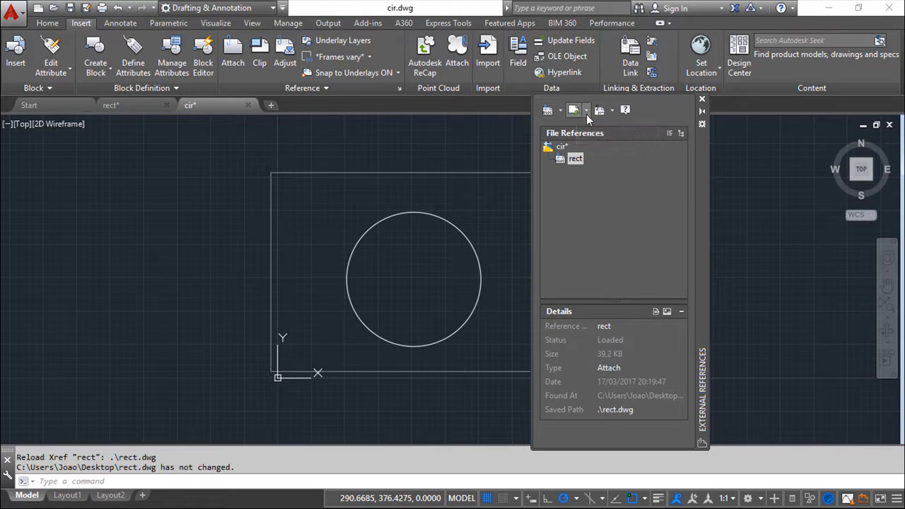
left_click(586, 113)
left_click(601, 142)
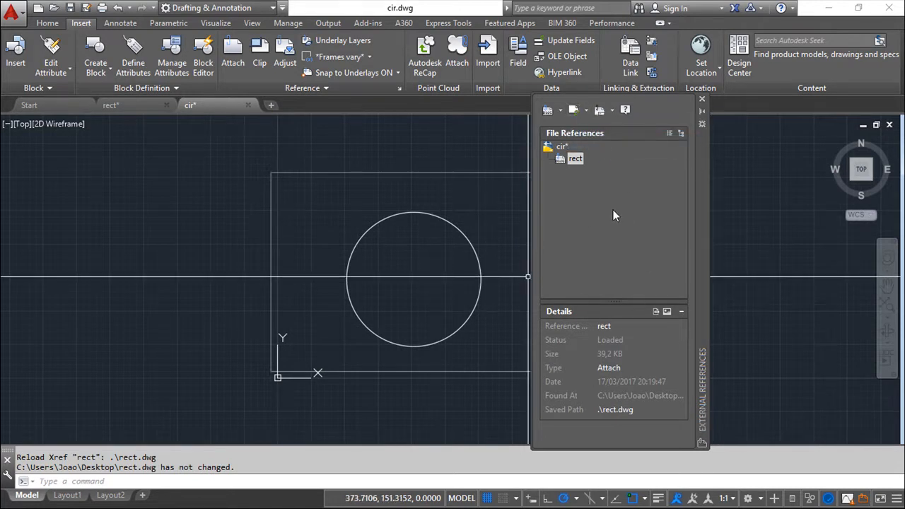
- Move the External References palette clear of the geometry and save the rect drawing with its added circle
left_click_drag(701, 229, 805, 234)
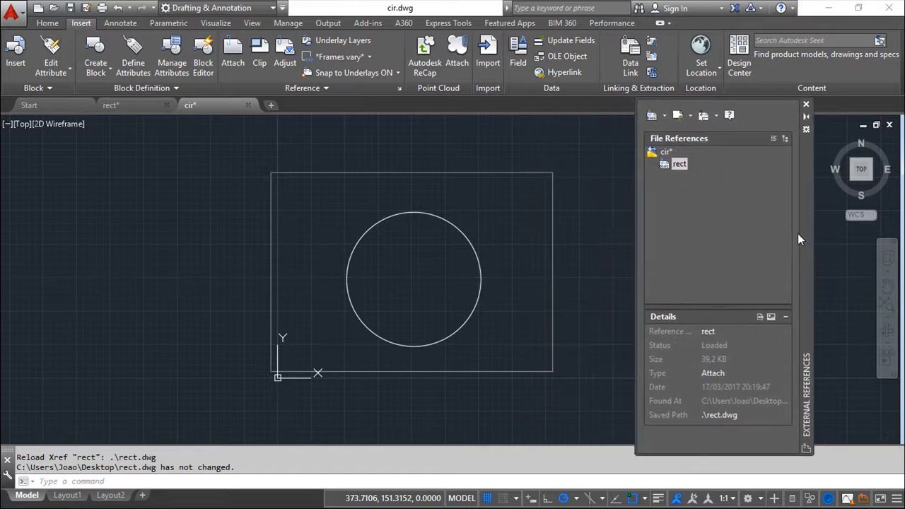
left_click(140, 106)
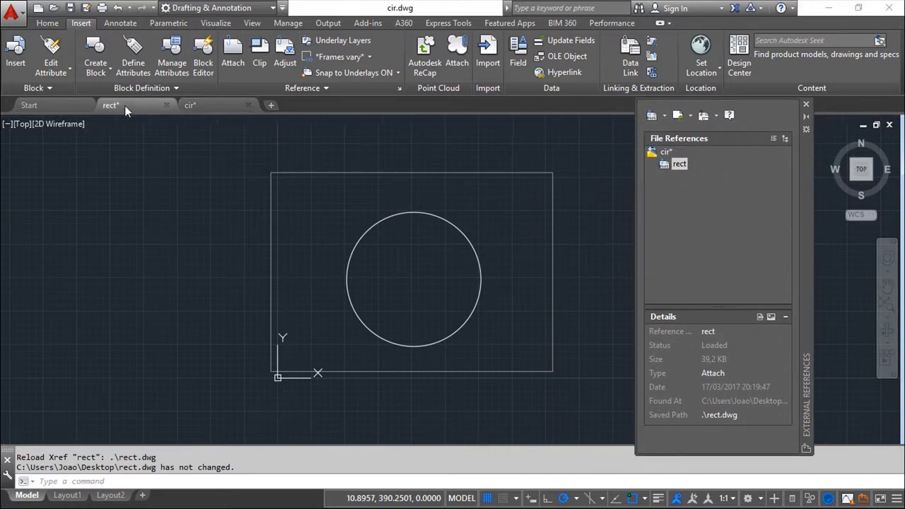
left_click(71, 9)
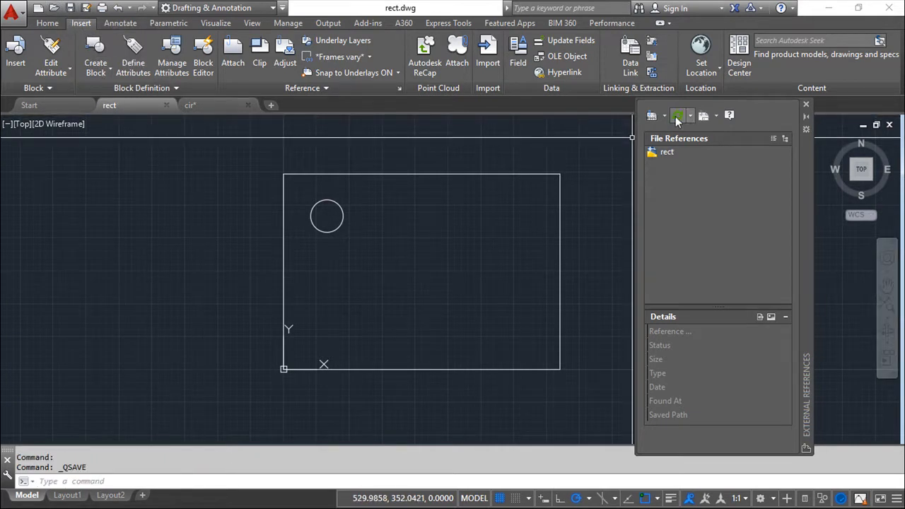
- Return to the cir drawing and reload the rect reference to bring in its added circle
left_click(215, 103)
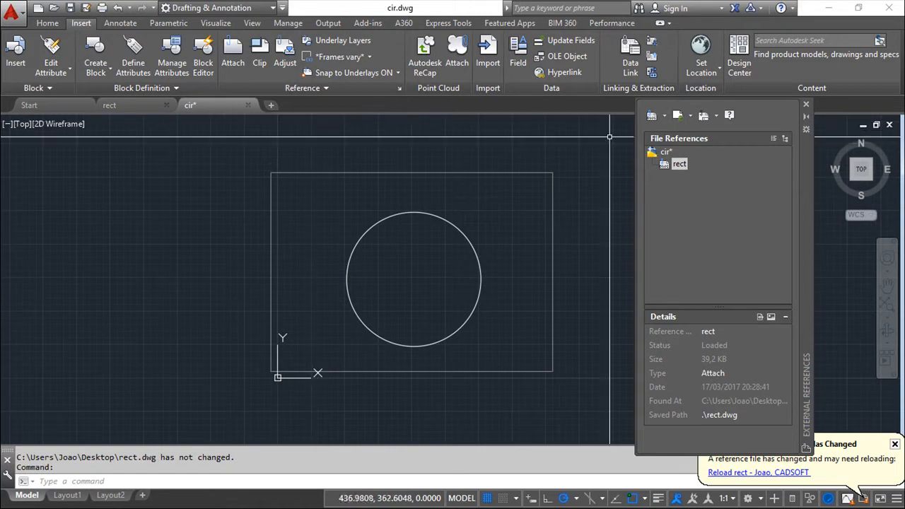
left_click(677, 115)
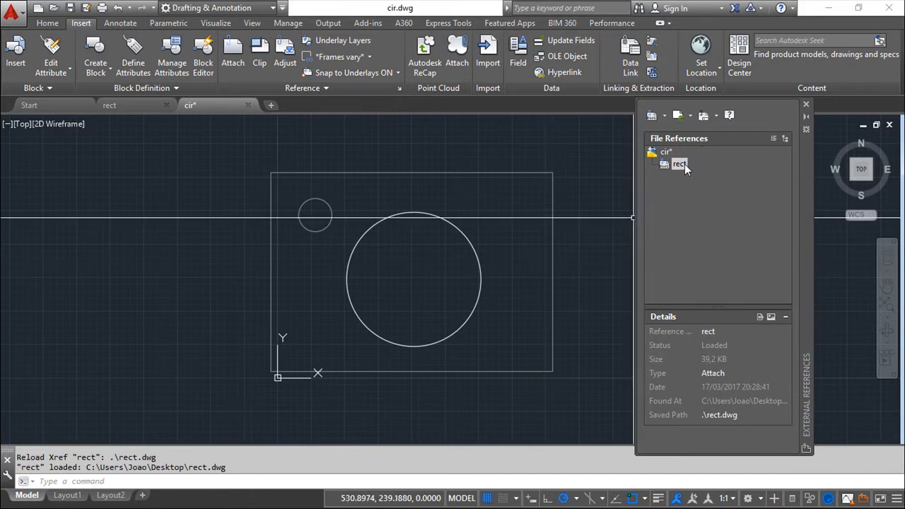
- Check the rect reference's details and Xref type options, and make its saved path relative
mouse_move(680, 167)
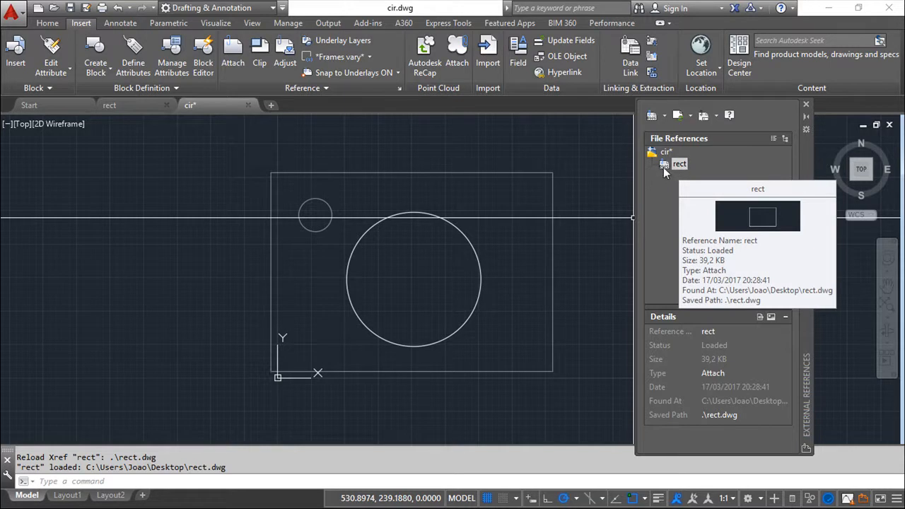
right_click(671, 169)
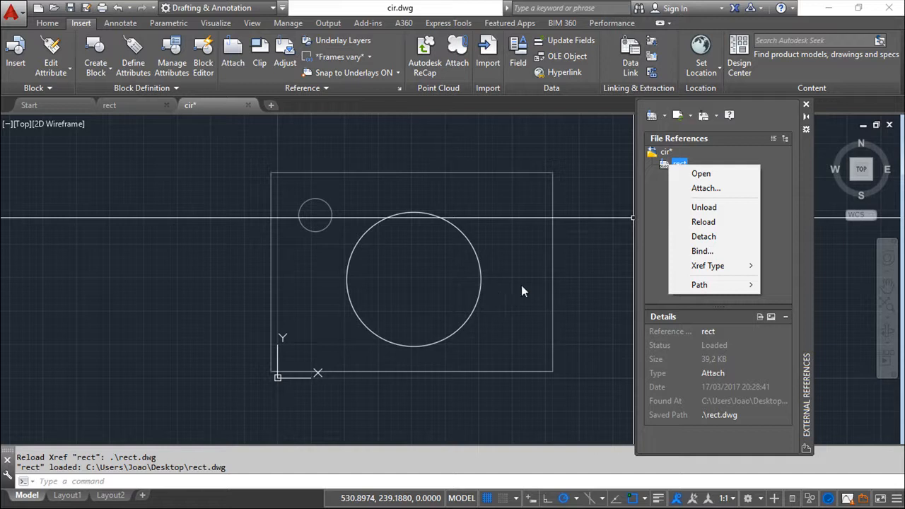
mouse_move(725, 269)
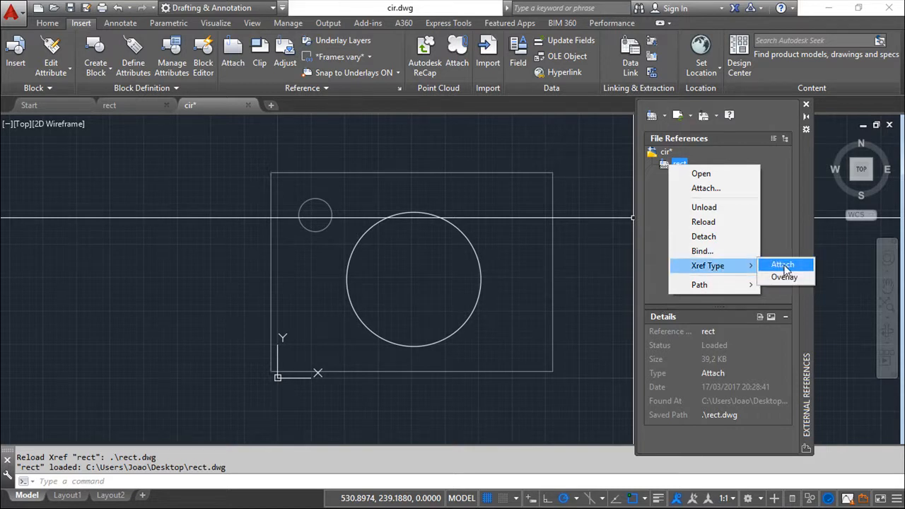
mouse_move(735, 285)
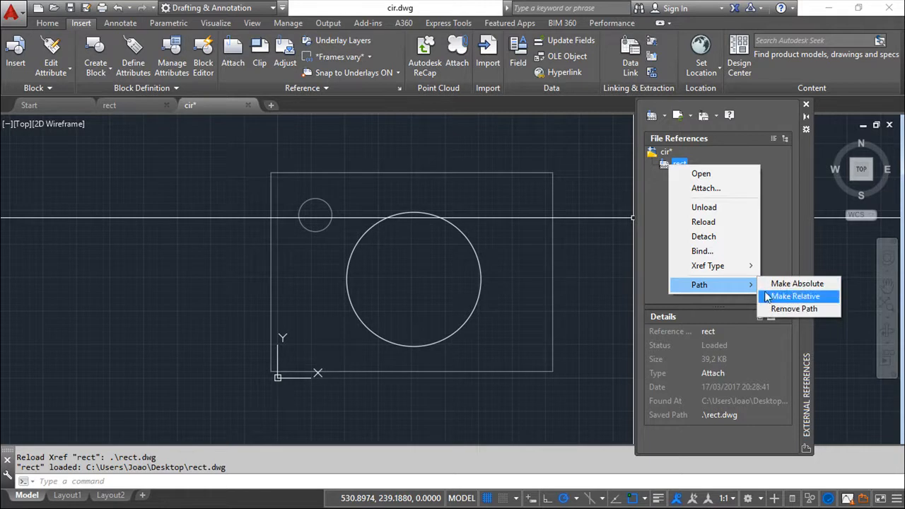
left_click(793, 297)
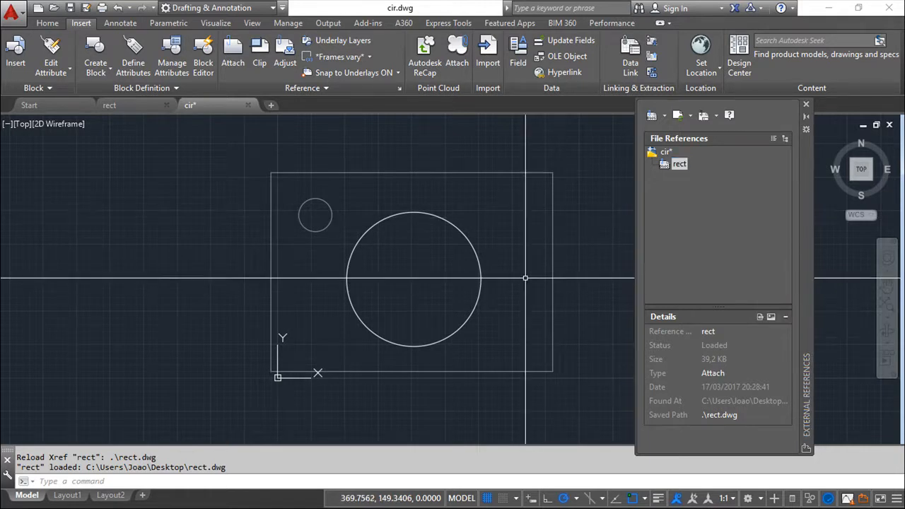